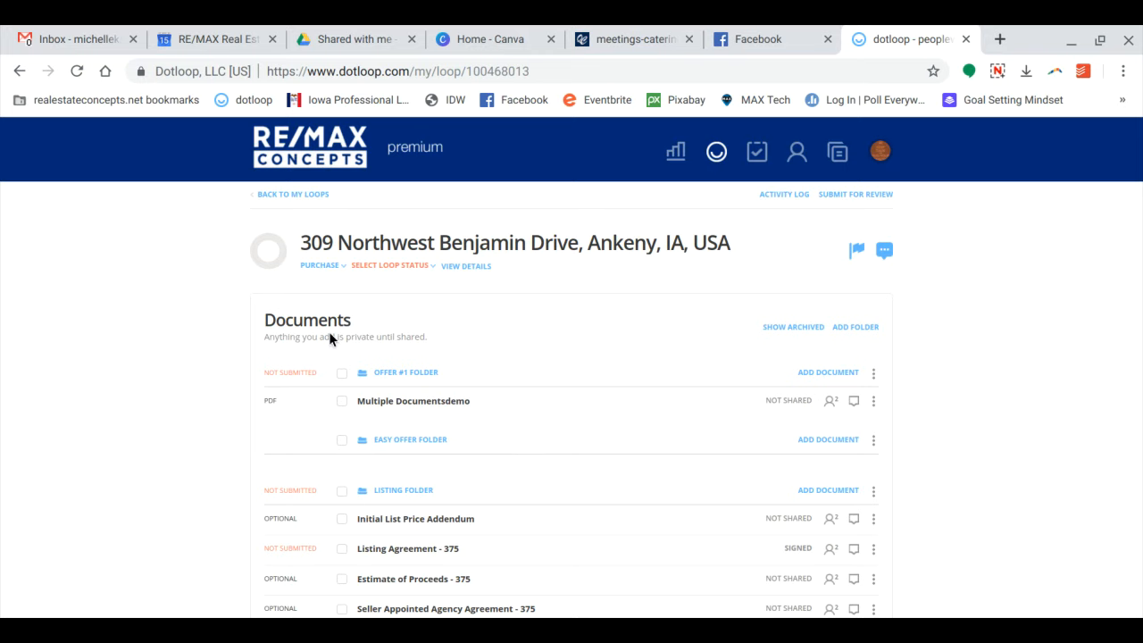
# Open Multiple Documentsdemo from the Offer #1 folder and set it up to be split into 3 files.
pyautogui.click(414, 404)
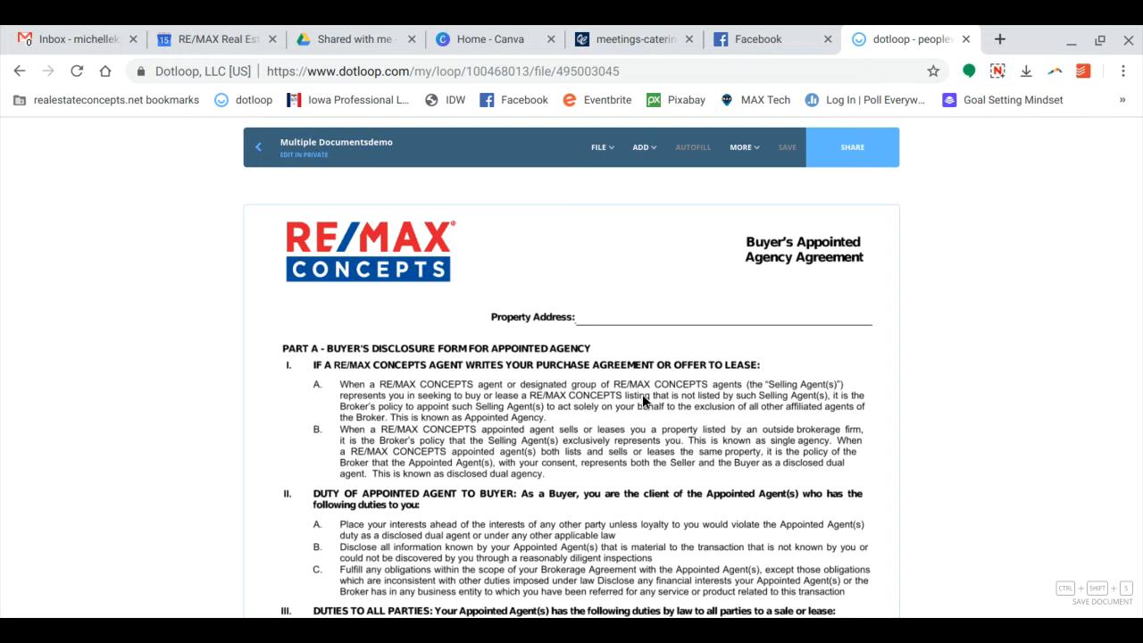
pyautogui.click(595, 149)
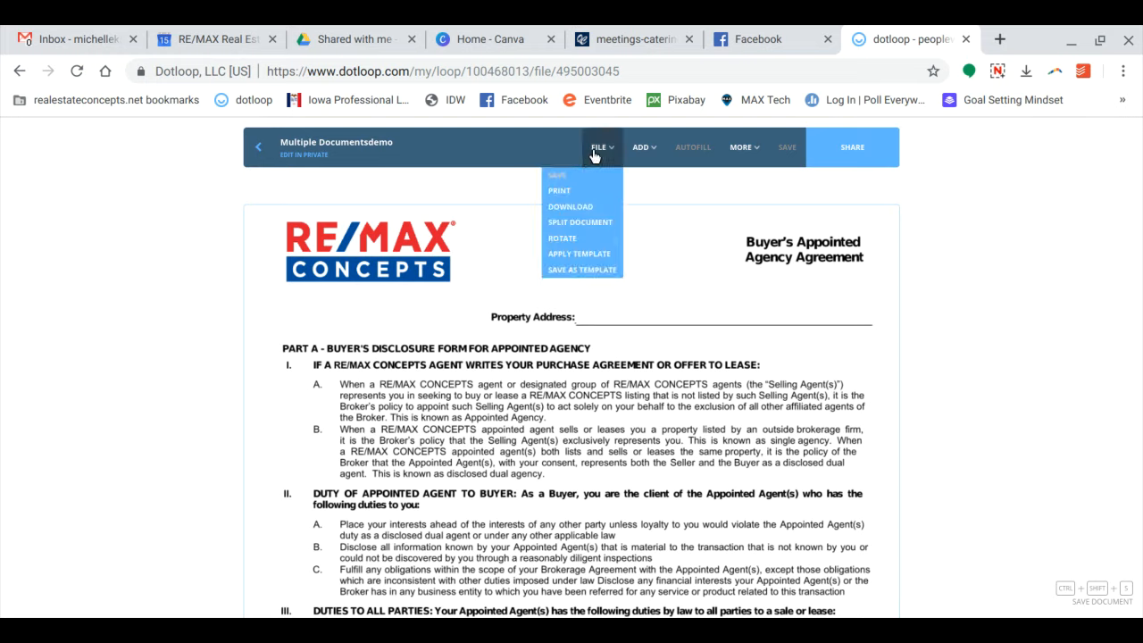
pyautogui.click(582, 224)
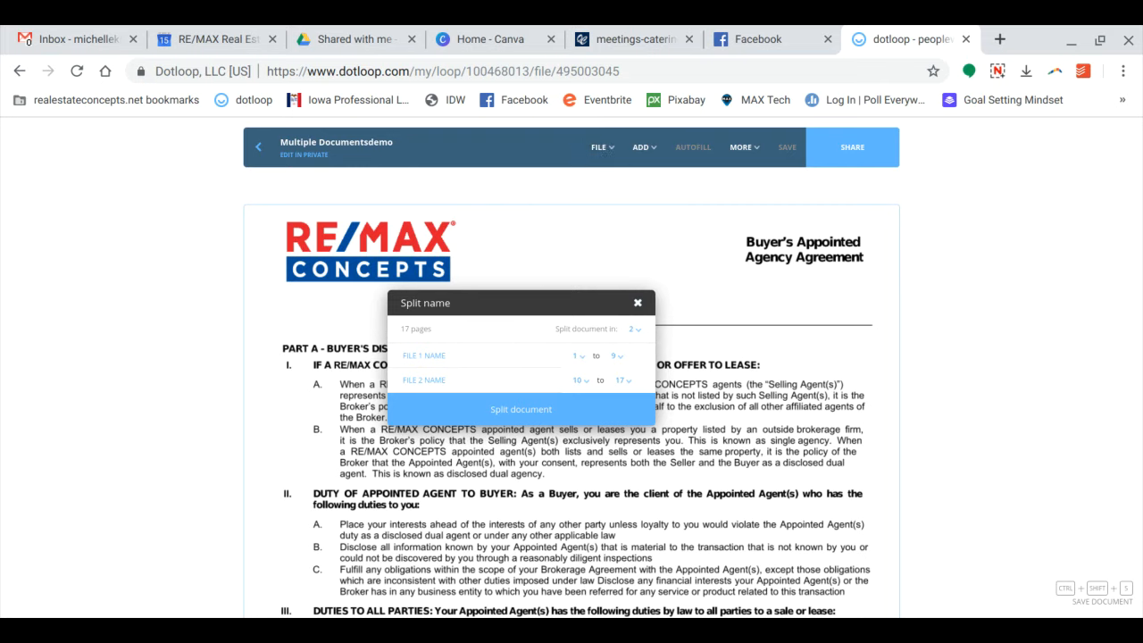
pyautogui.click(634, 332)
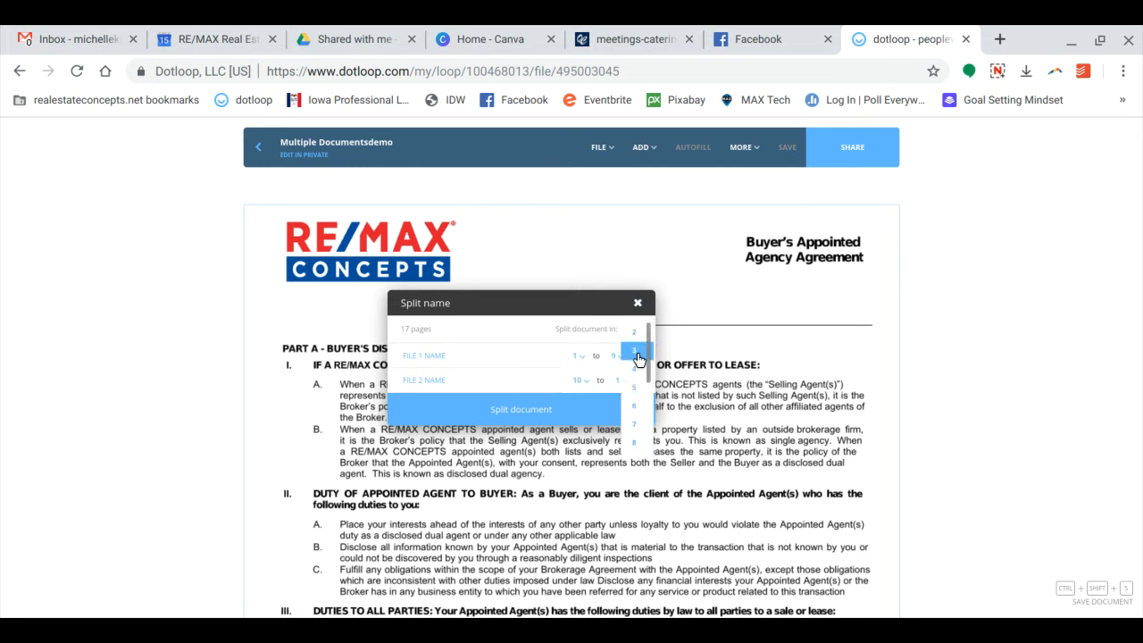
pyautogui.click(637, 353)
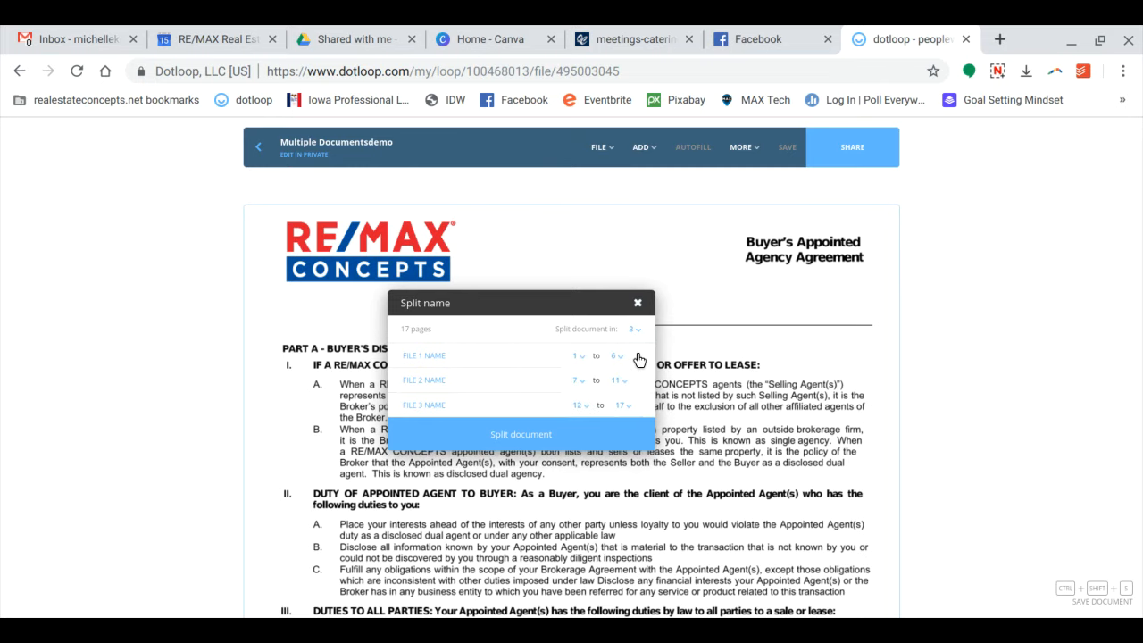
# Name the first split file Buyers Agency and set its page range to 1 to 2.
pyautogui.click(408, 356)
pyautogui.write('Buyers Agency')
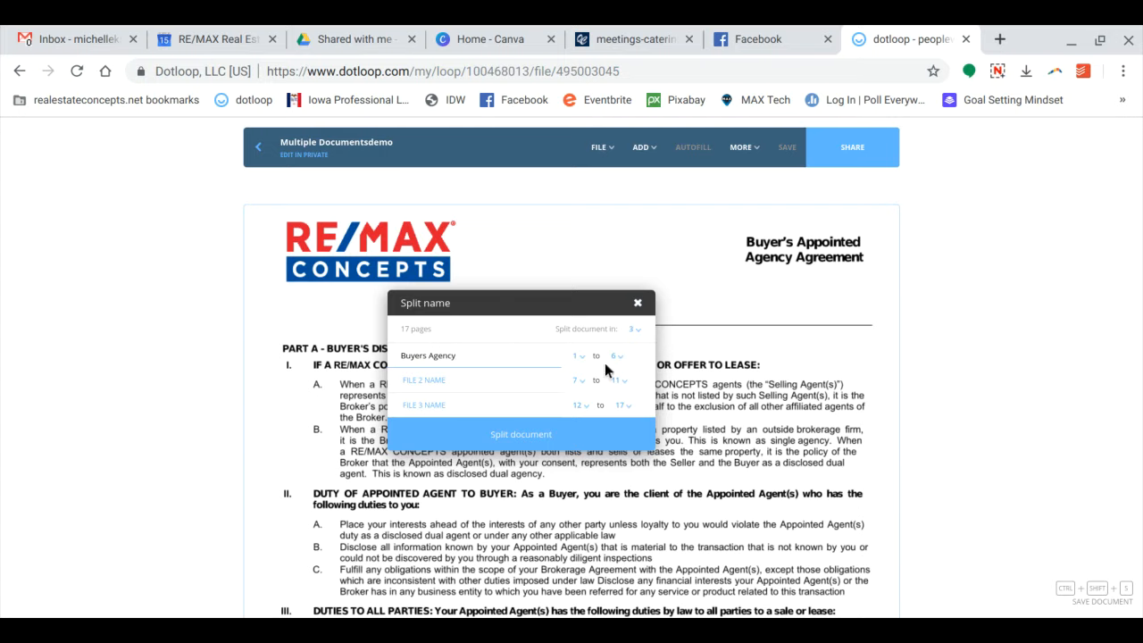
pyautogui.scroll(-3, 673, 366)
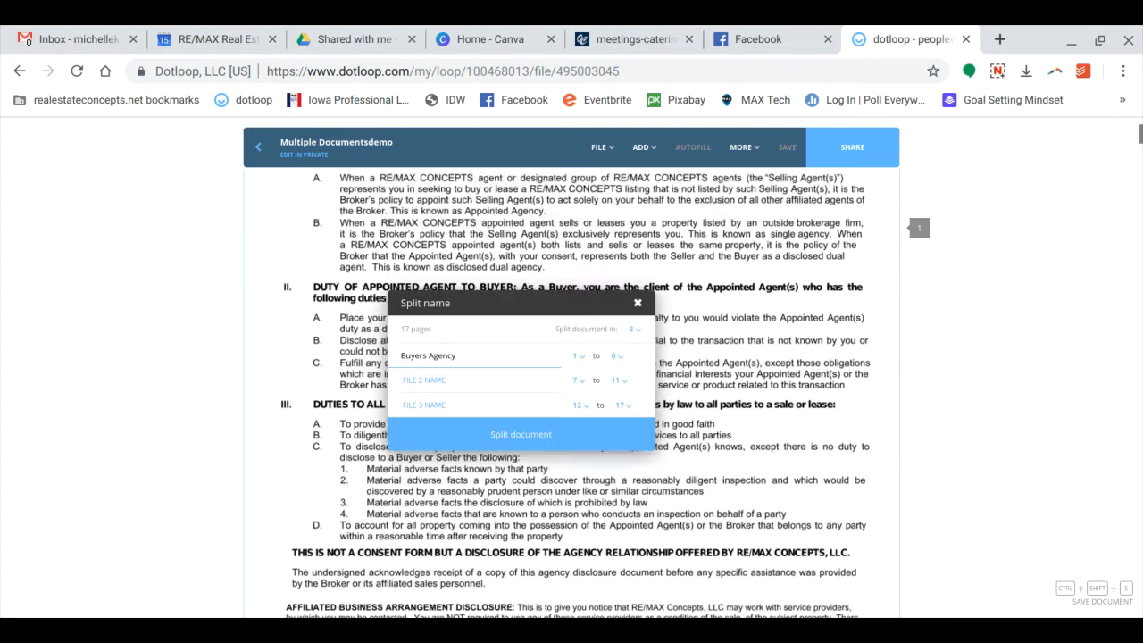
pyautogui.scroll(-6, 673, 366)
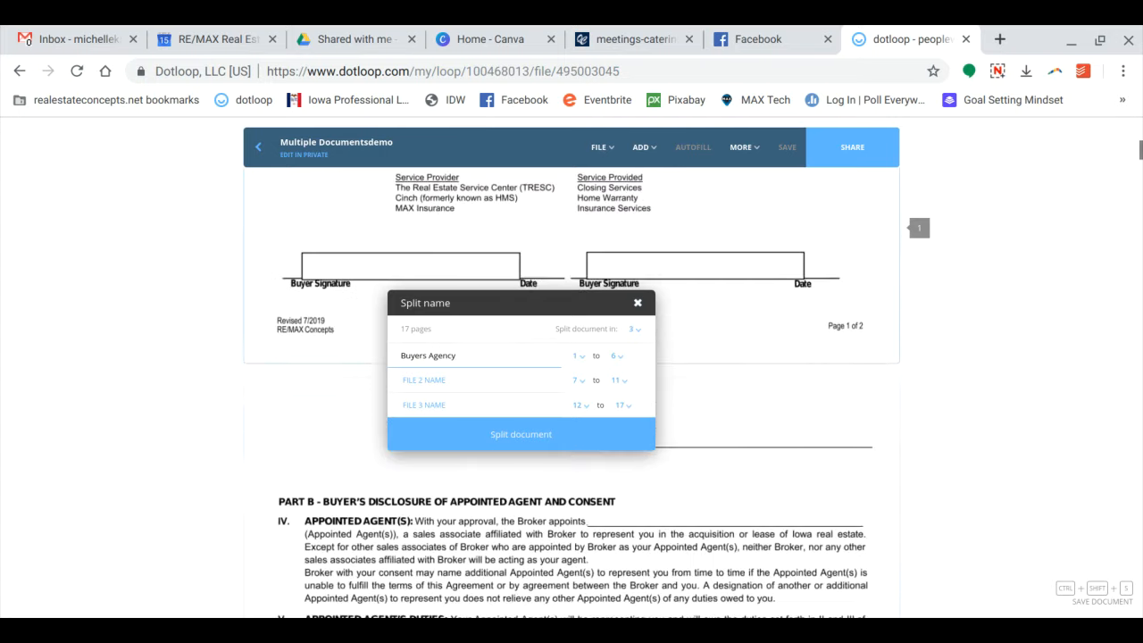
pyautogui.scroll(-6, 576, 392)
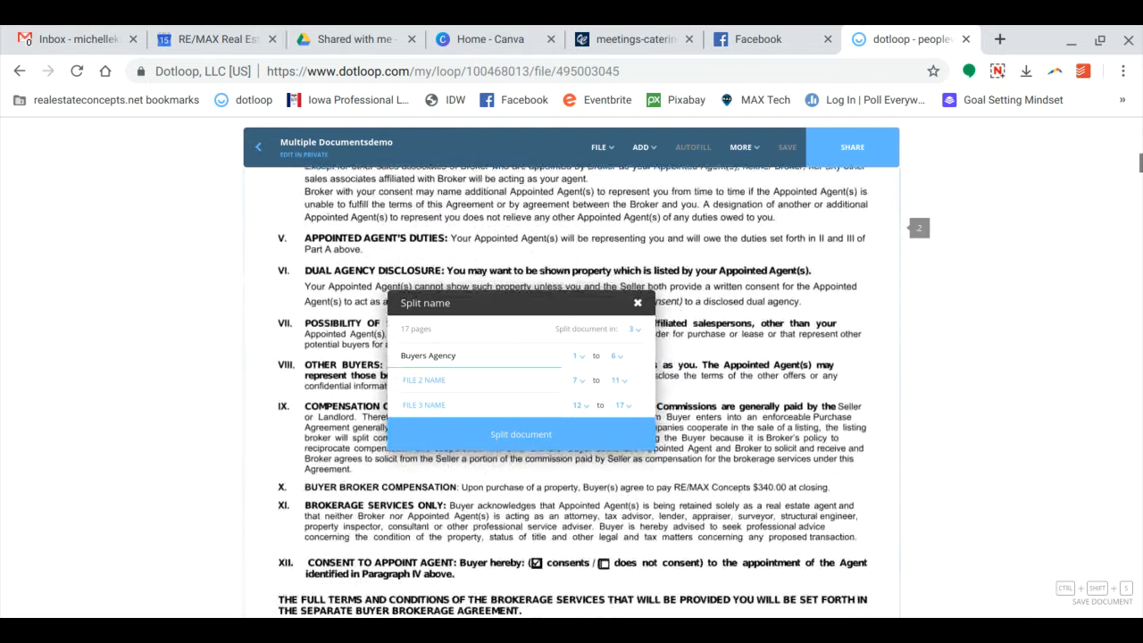
pyautogui.scroll(-4, 576, 391)
pyautogui.scroll(4, 576, 392)
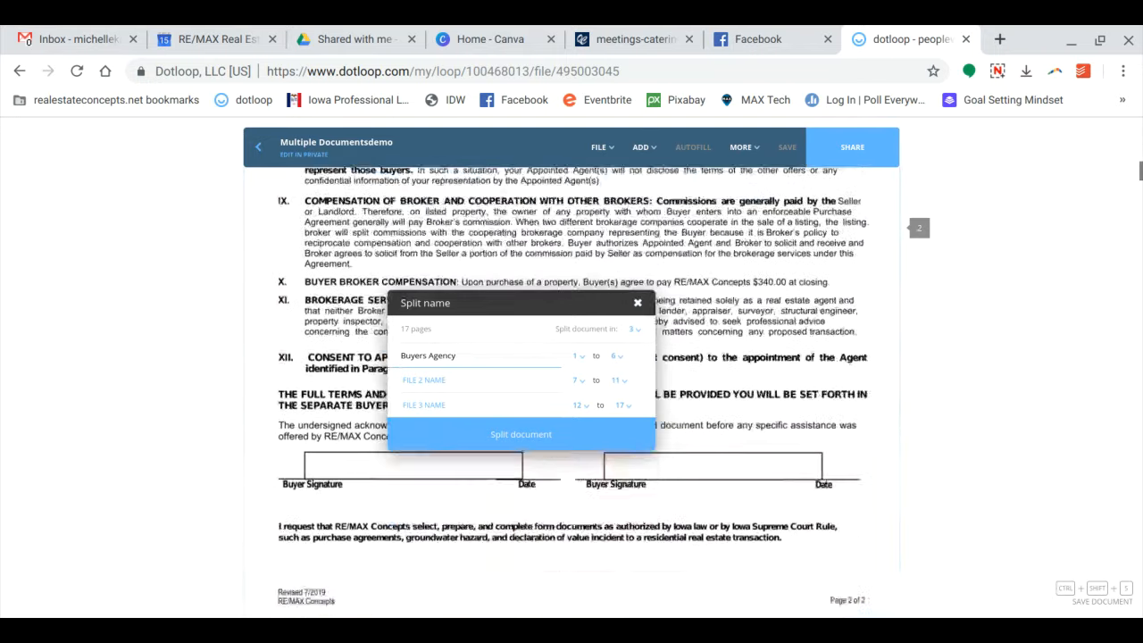
pyautogui.scroll(1, 680, 369)
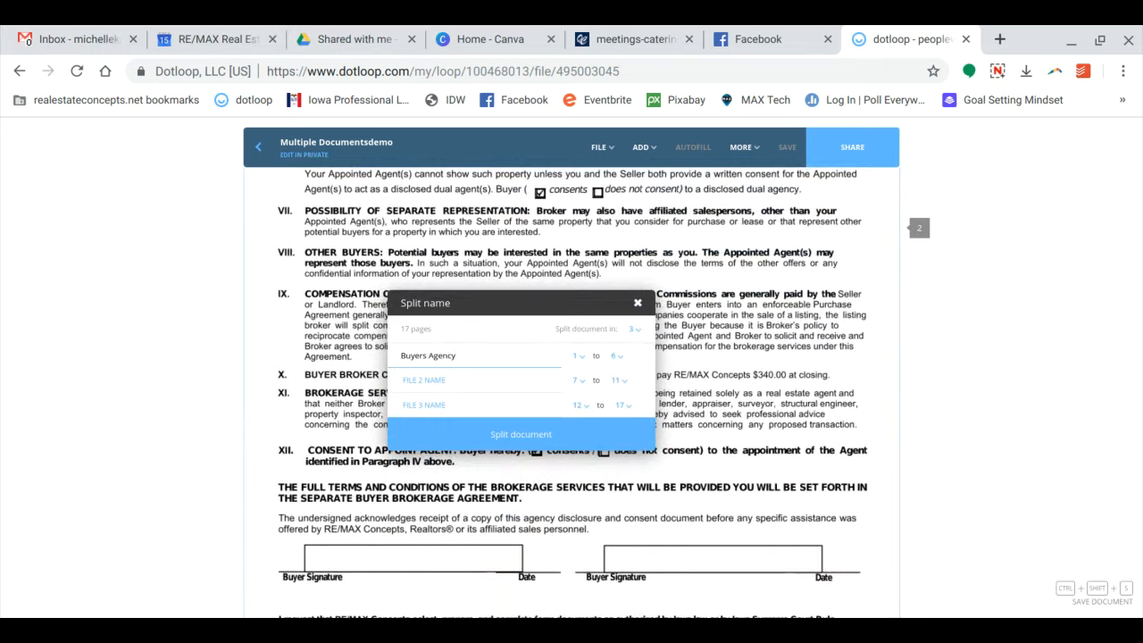
pyautogui.click(614, 359)
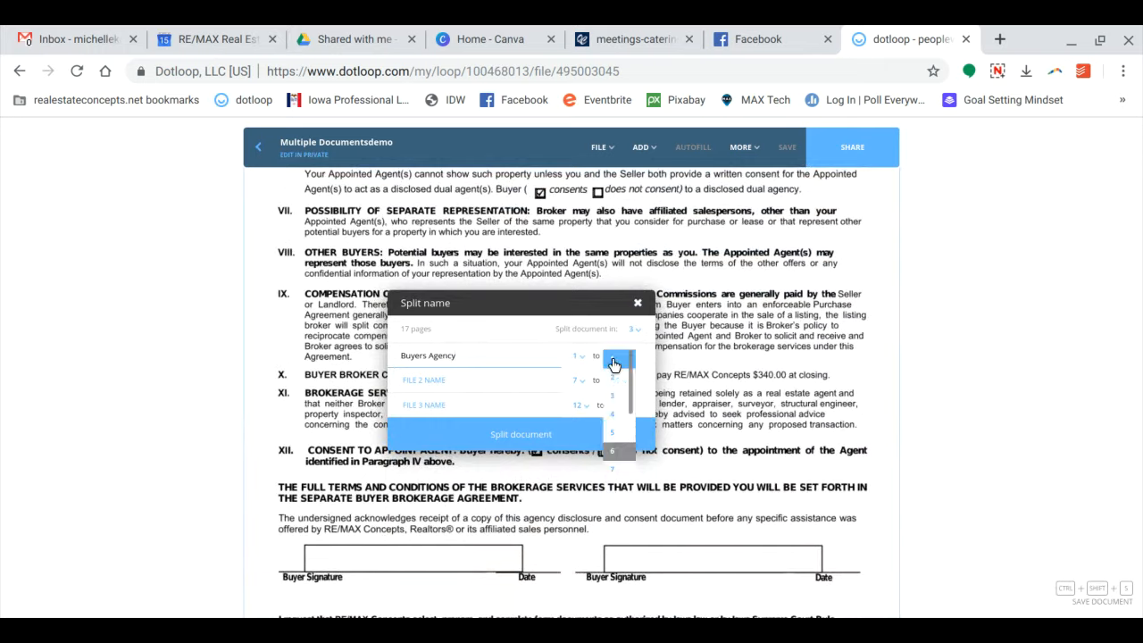
pyautogui.click(613, 382)
# Name the second split file Lead brochure and end its page range at page 12, just before the purchase agreement.
pyautogui.click(490, 378)
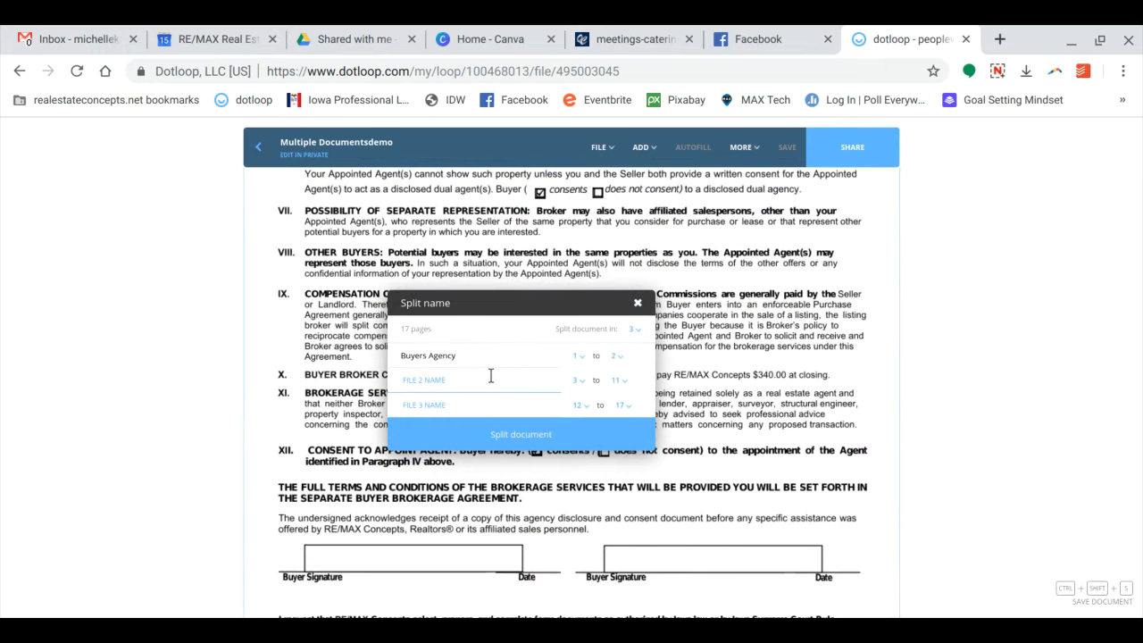
pyautogui.scroll(-7, 480, 372)
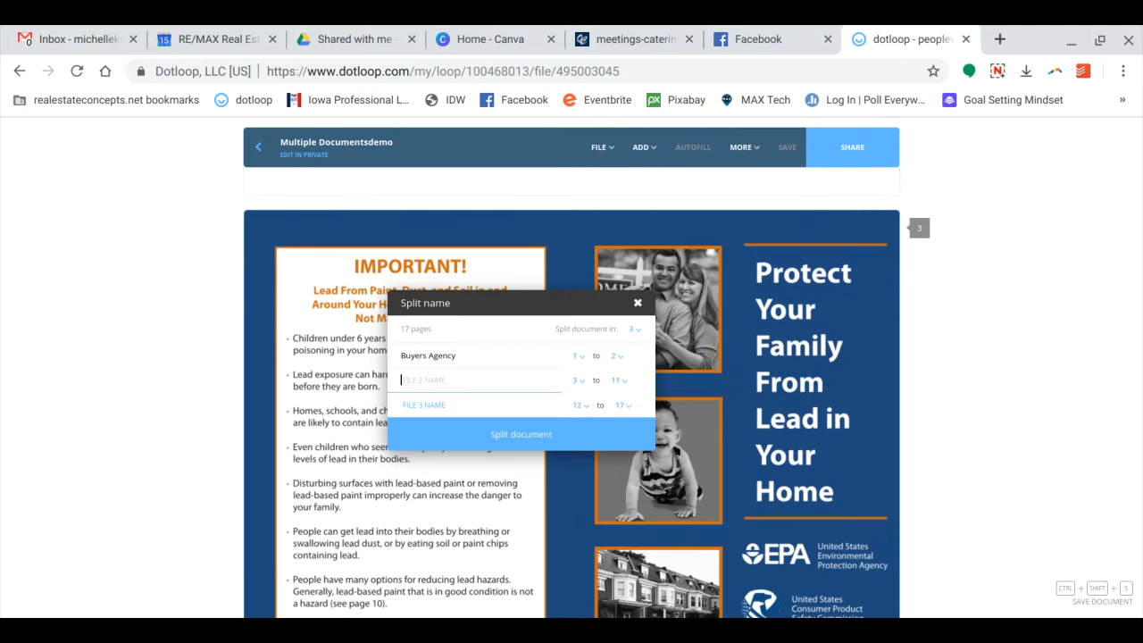
pyautogui.write('Lead brochure')
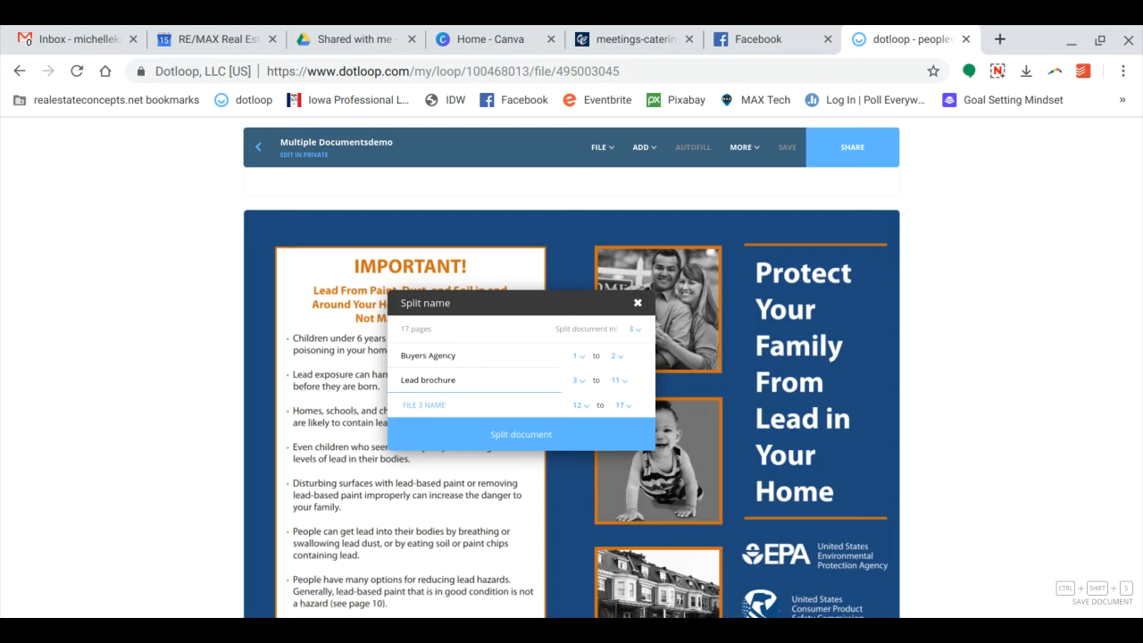
pyautogui.scroll(-9, 571, 391)
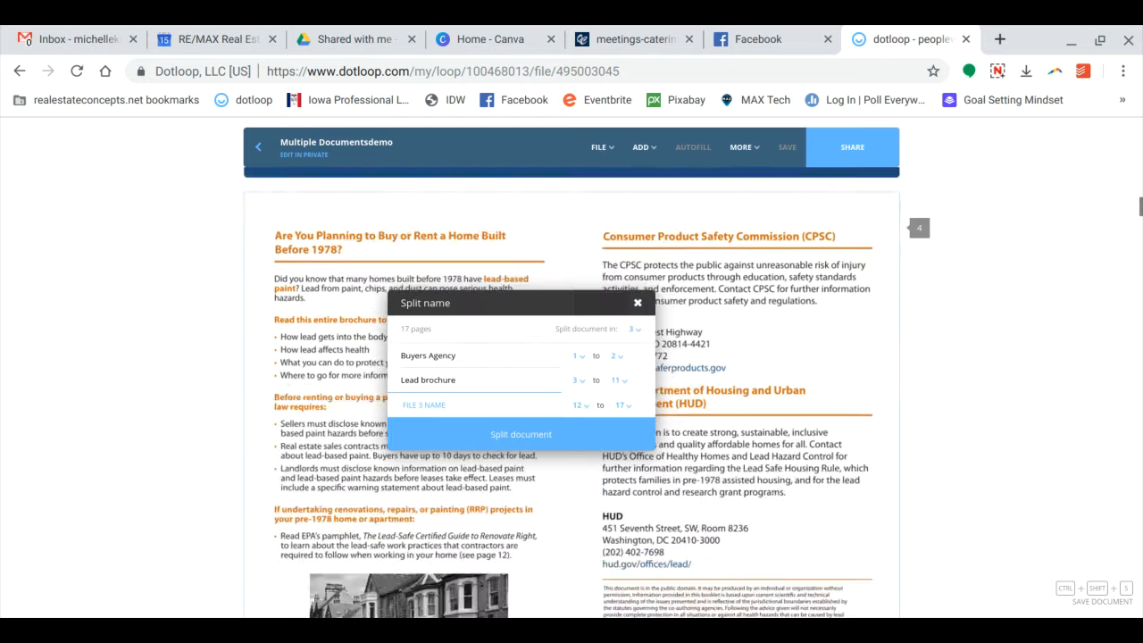
pyautogui.scroll(-10, 571, 391)
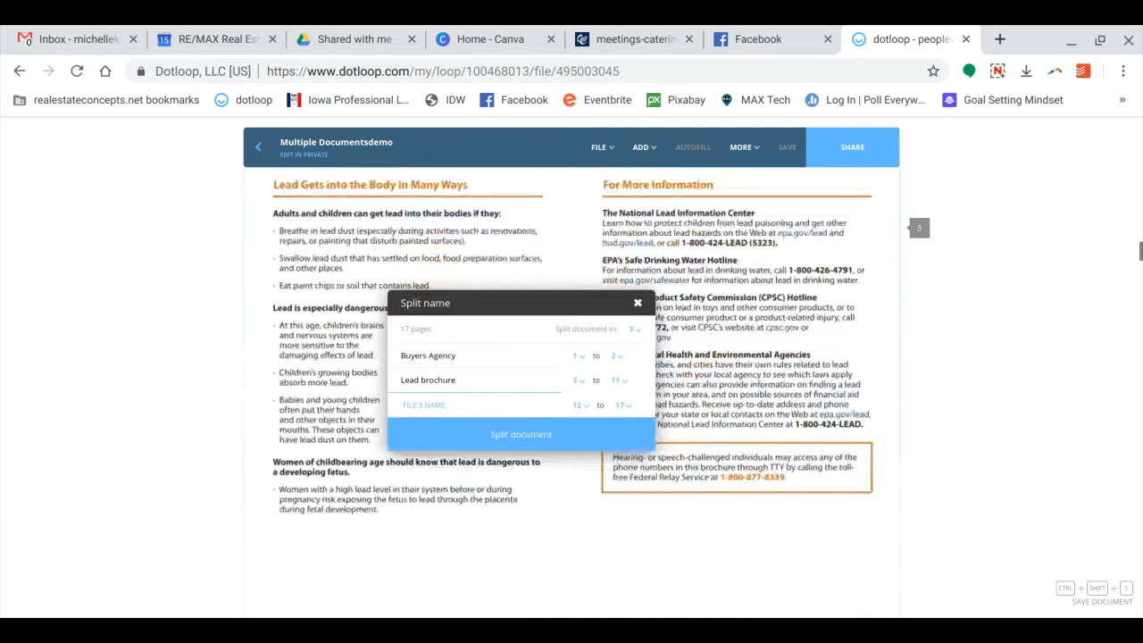
pyautogui.scroll(-10, 571, 391)
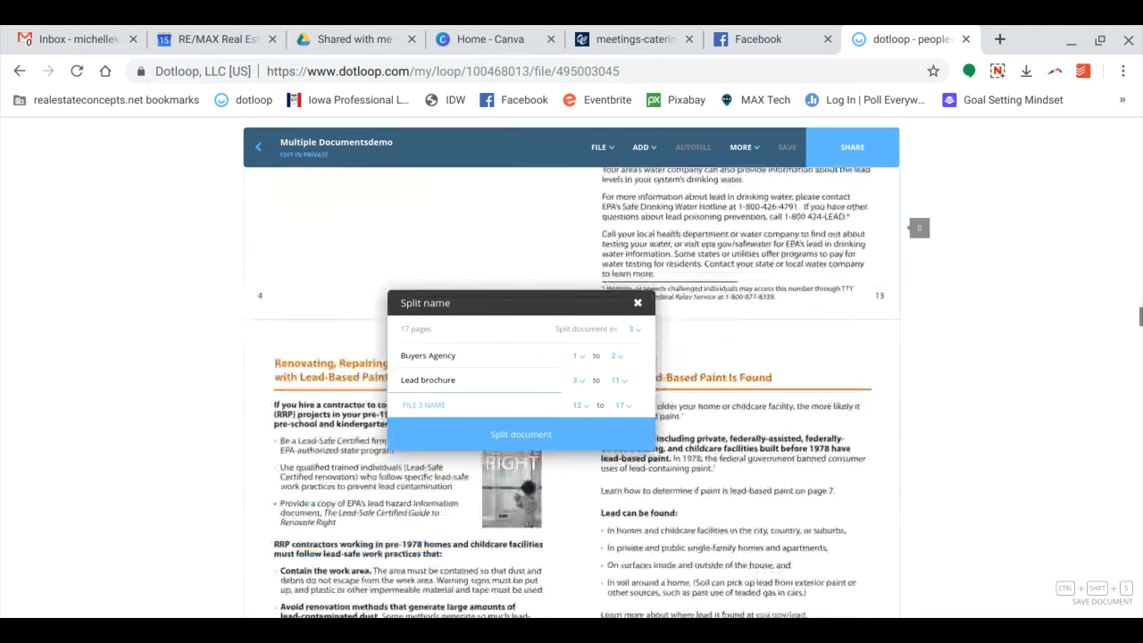
pyautogui.scroll(-10, 572, 392)
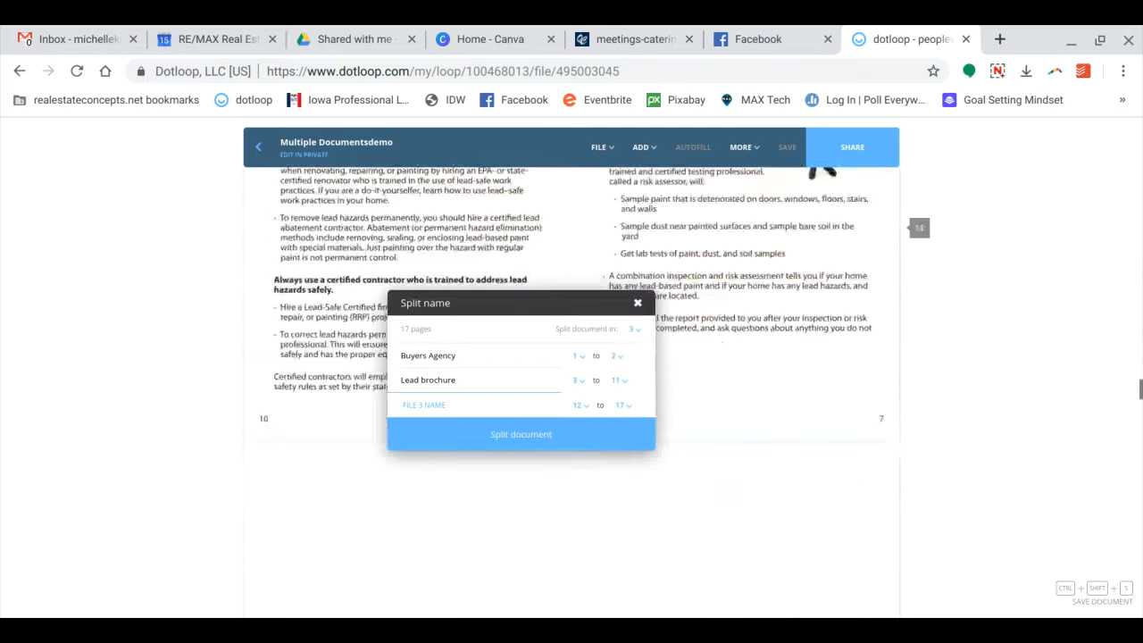
pyautogui.scroll(-5, 571, 392)
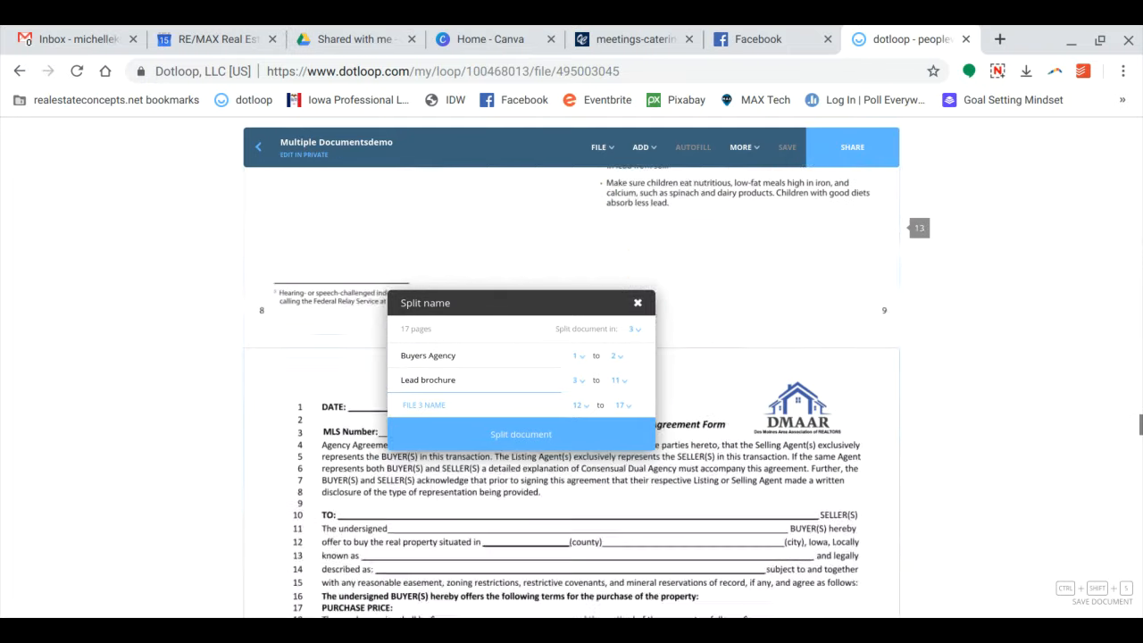
pyautogui.scroll(2, 572, 391)
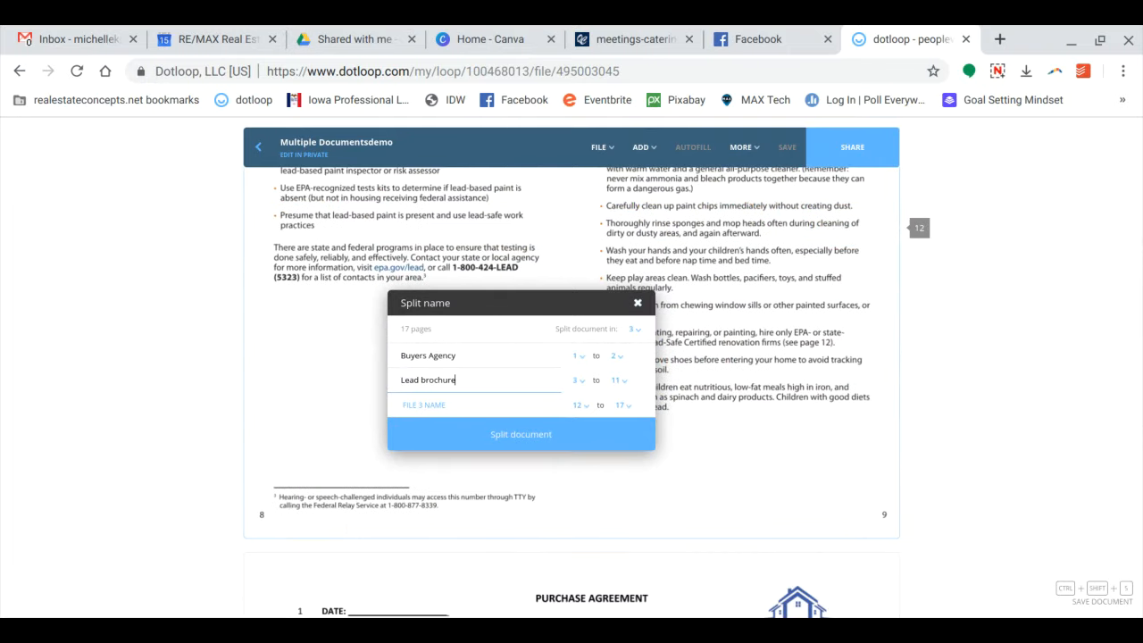
pyautogui.click(622, 384)
pyautogui.scroll(3, 638, 432)
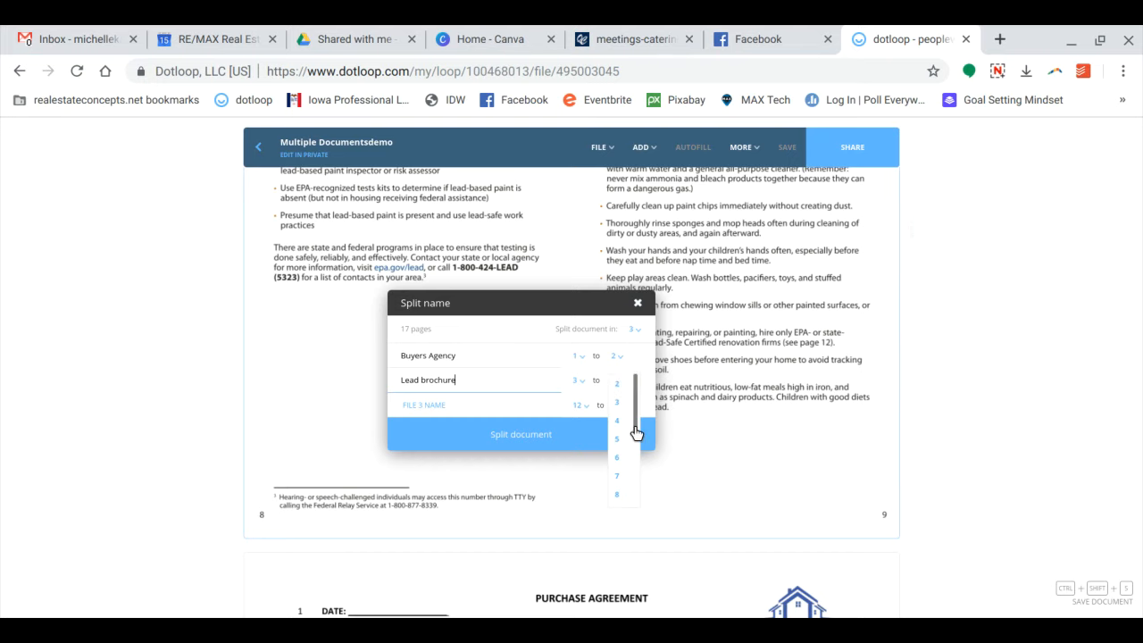
pyautogui.moveTo(636, 434); pyautogui.dragTo(641, 484)
pyautogui.click(620, 460)
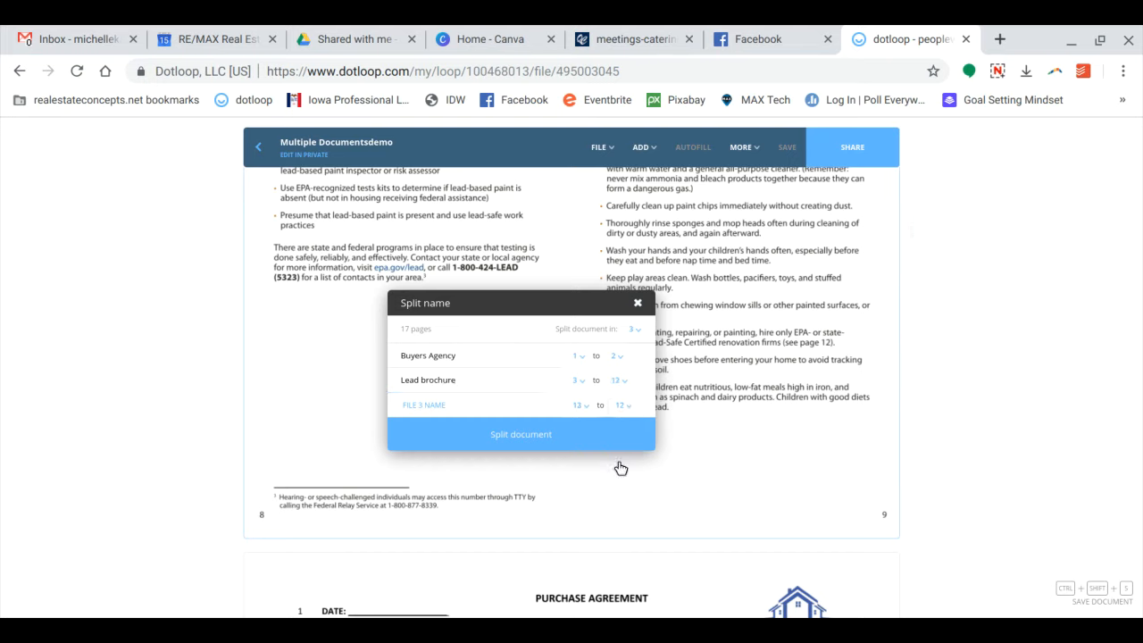
# Name the third split file Purchase Agreement.
pyautogui.click(423, 404)
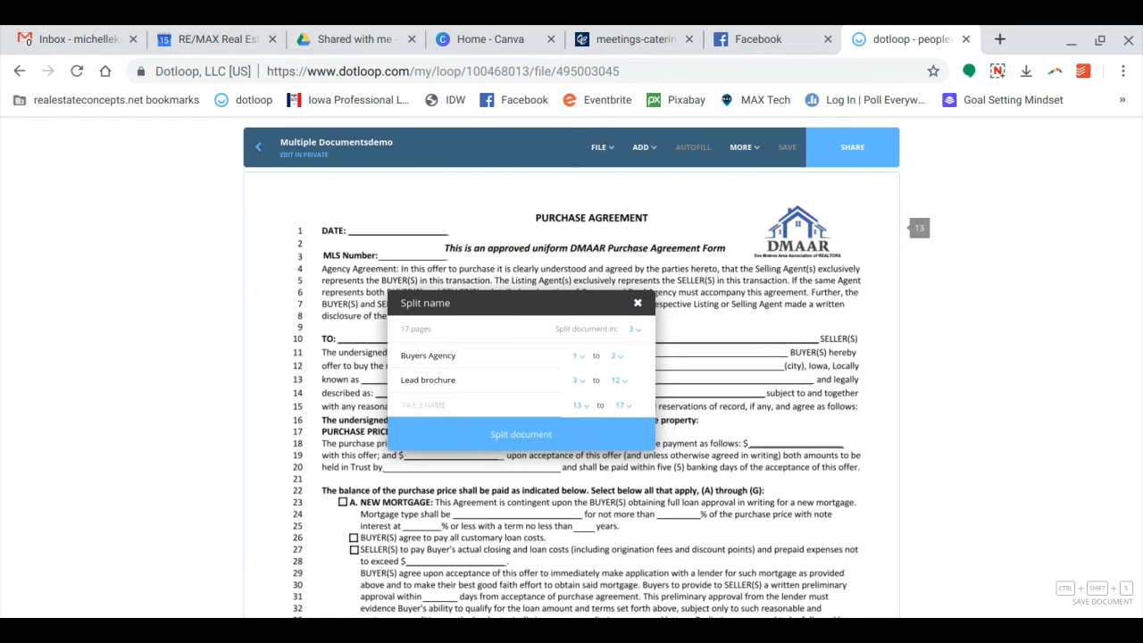
pyautogui.write('Furchase Agreem')
pyautogui.write('nt')
pyautogui.press('BackSpace')
pyautogui.press('BackSpace')
pyautogui.write('ent')
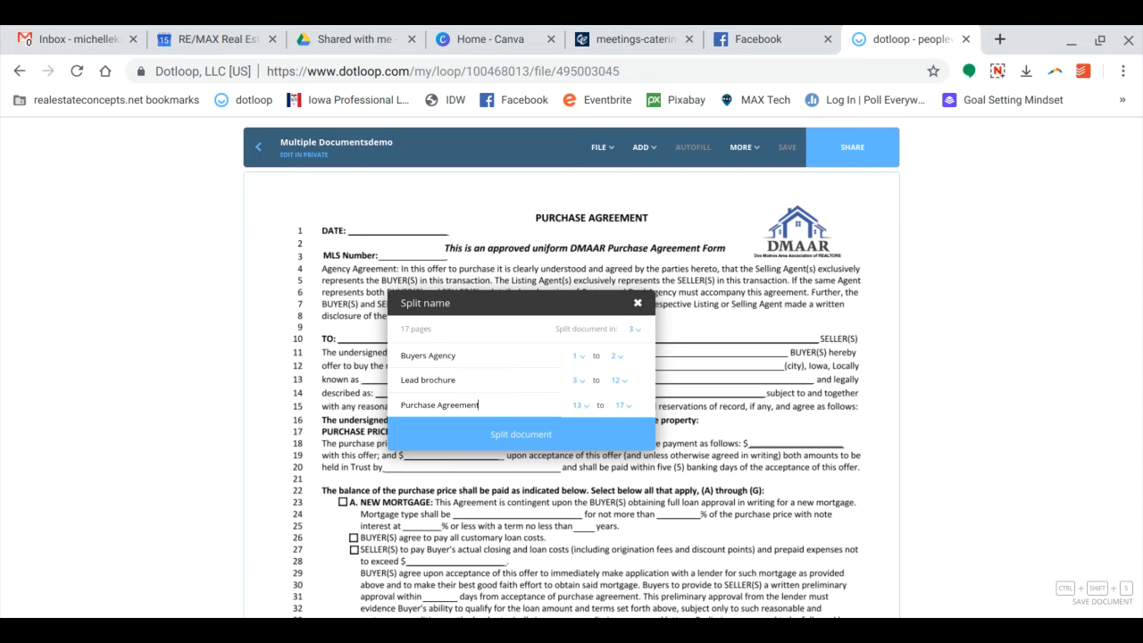
# Check the purchase agreement pages through page 17, then split the document and close the split dialog.
pyautogui.scroll(-10, 571, 393)
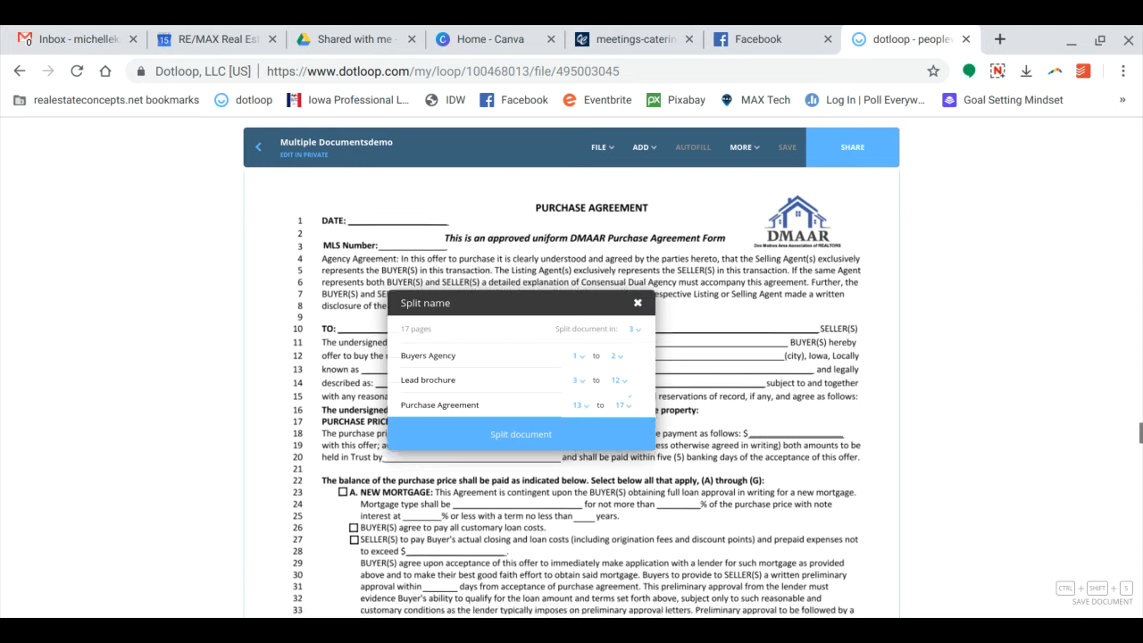
pyautogui.scroll(-15, 572, 393)
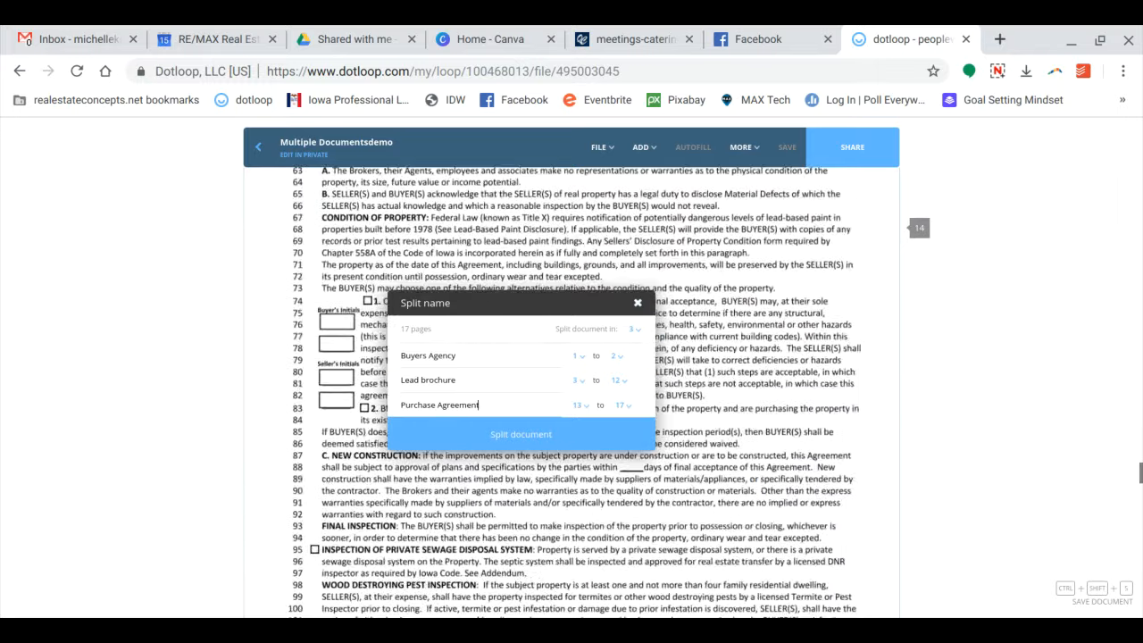
pyautogui.scroll(-15, 571, 393)
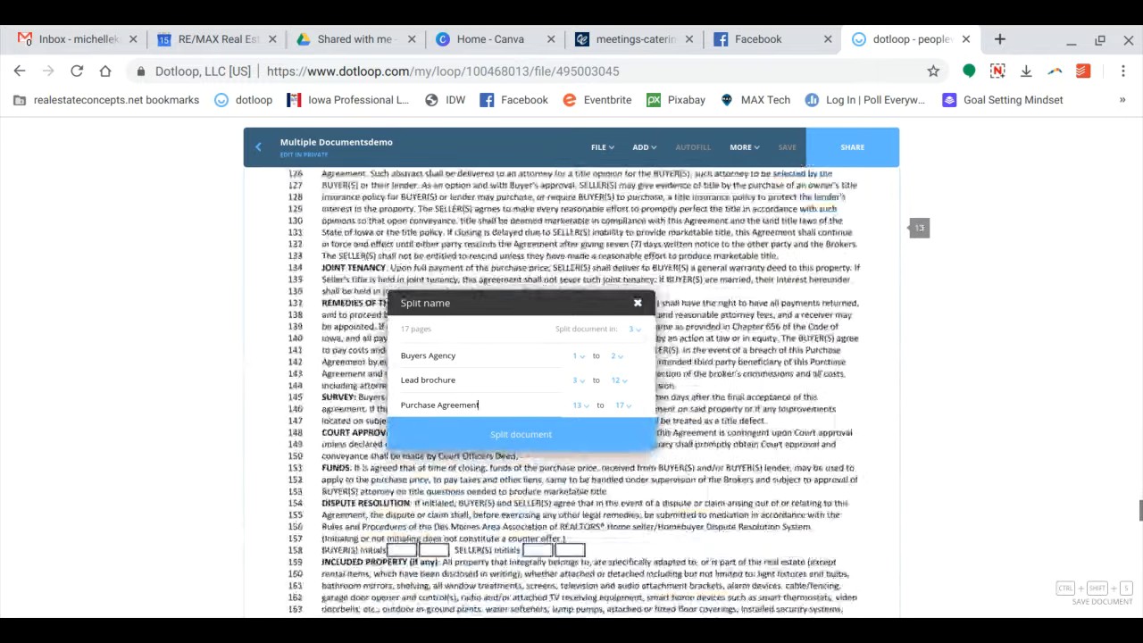
pyautogui.scroll(-15, 571, 393)
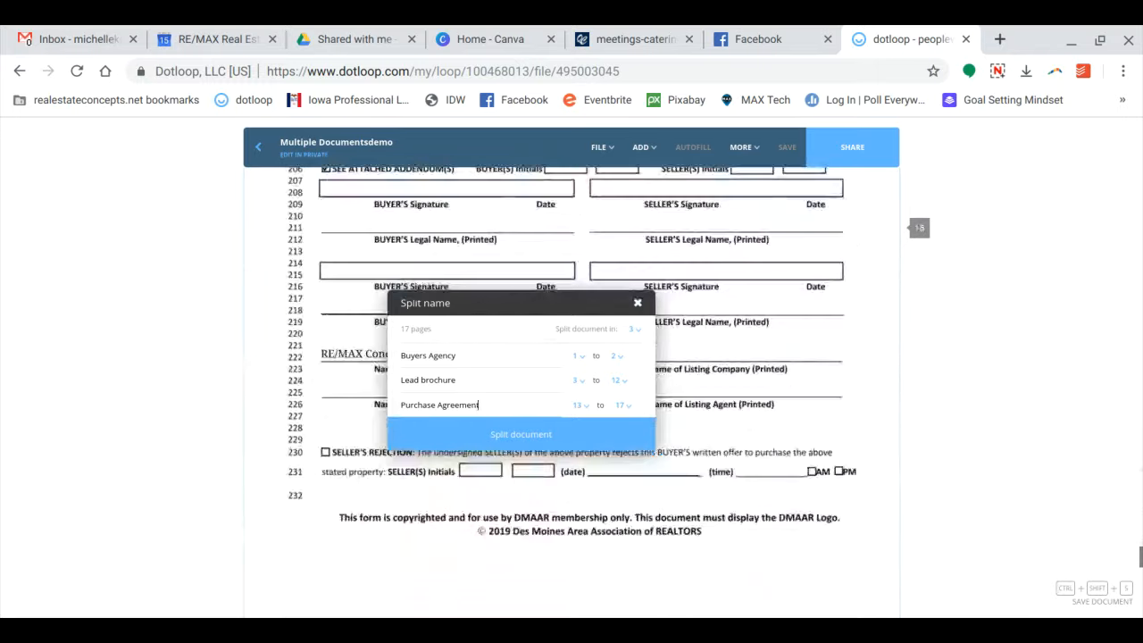
pyautogui.scroll(-4, 571, 393)
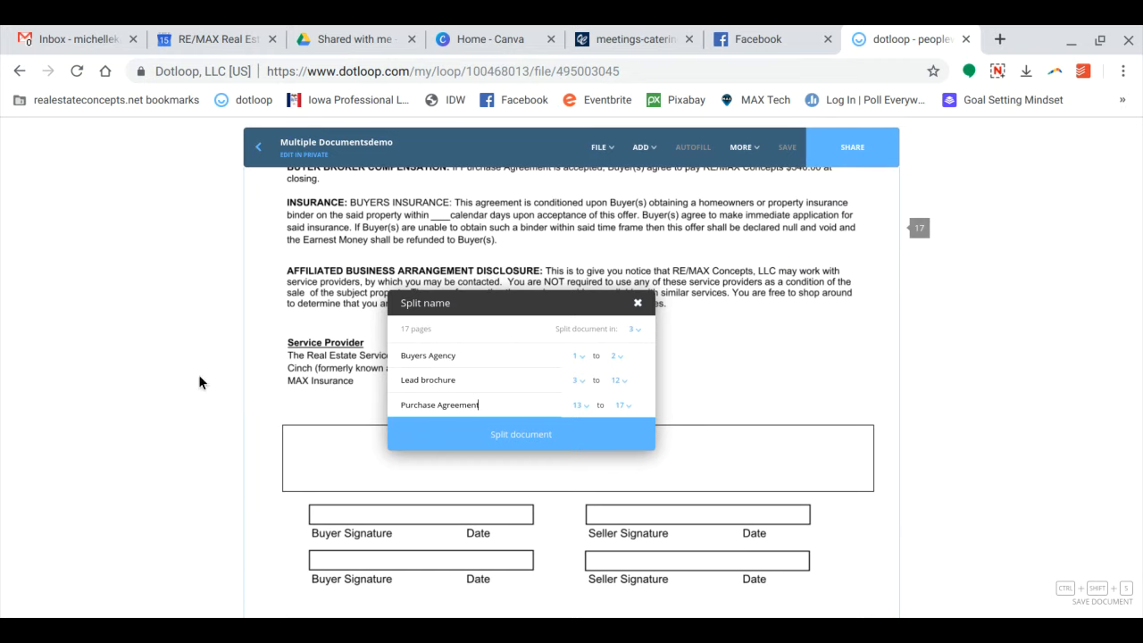
pyautogui.click(532, 444)
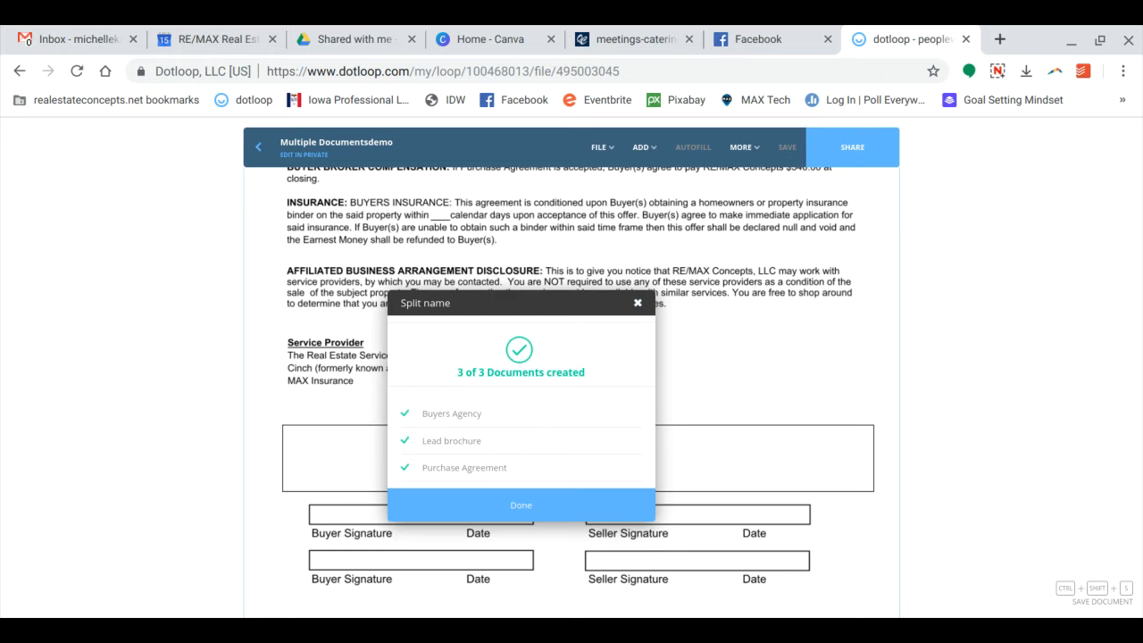
pyautogui.click(525, 506)
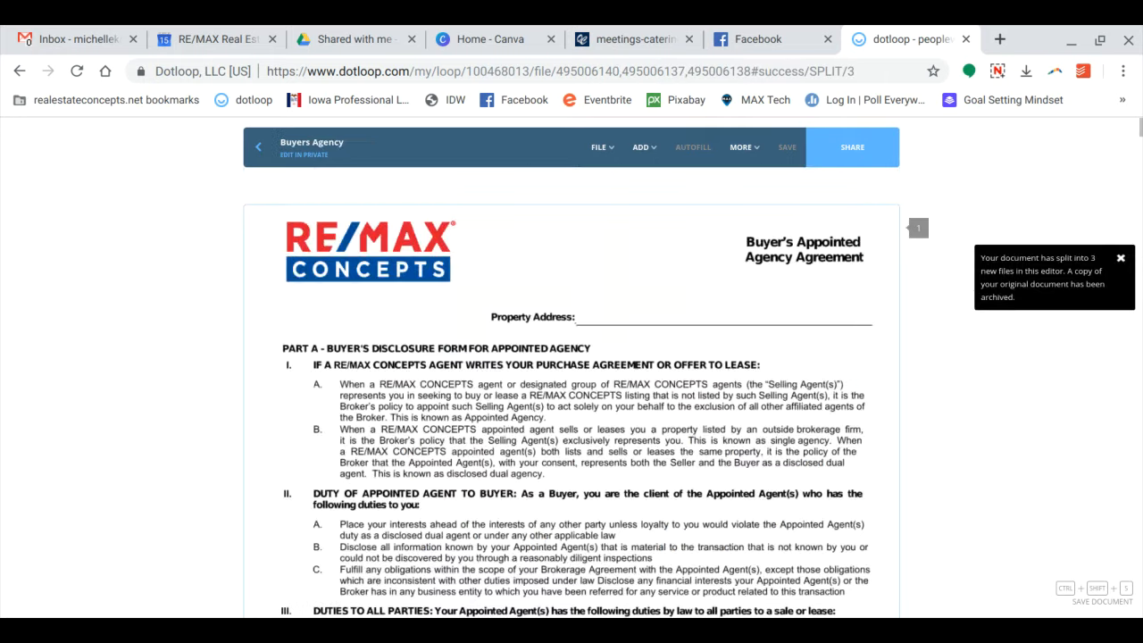
# Back in the loop's document list, archive Lead brochure and move Purchase Agreement above Buyers Agency in the Offer #1 folder.
pyautogui.click(259, 148)
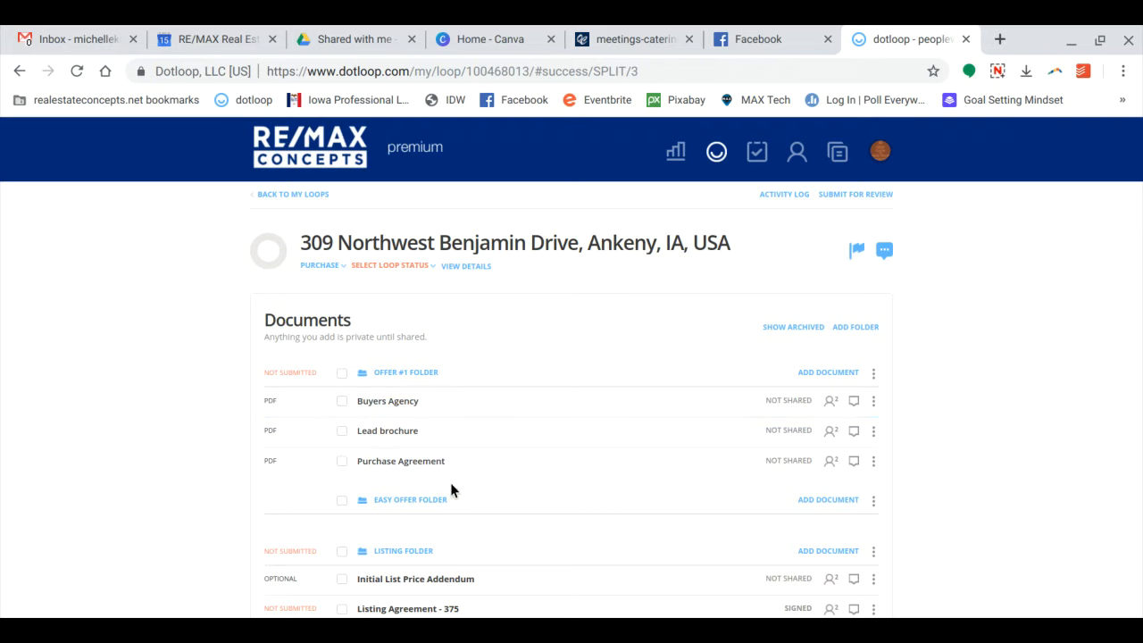
pyautogui.click(873, 434)
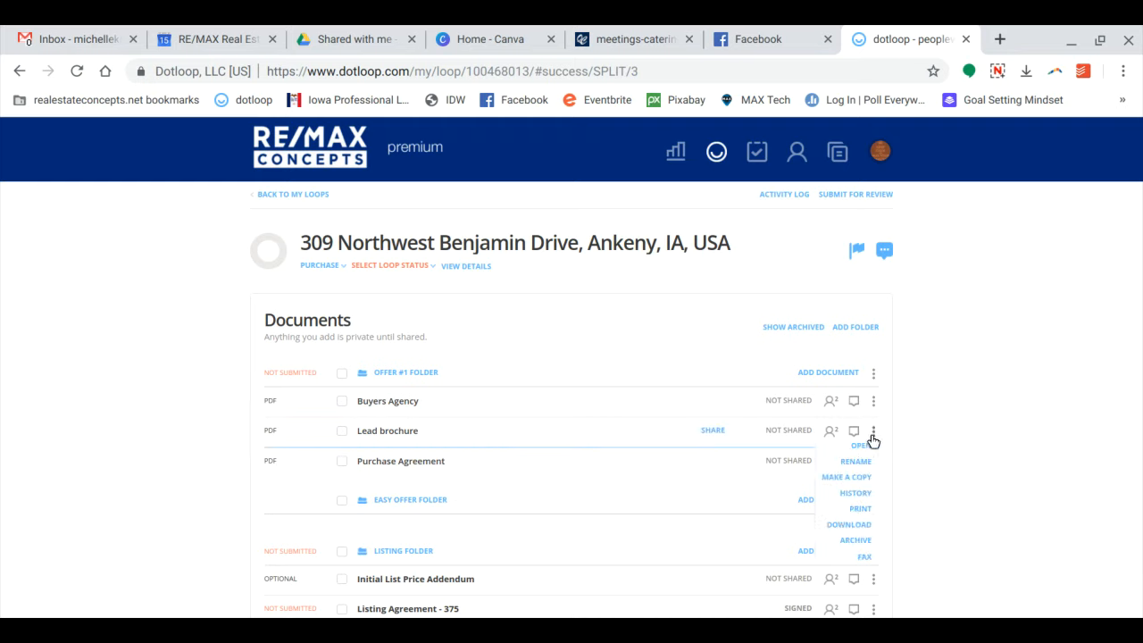
pyautogui.click(859, 542)
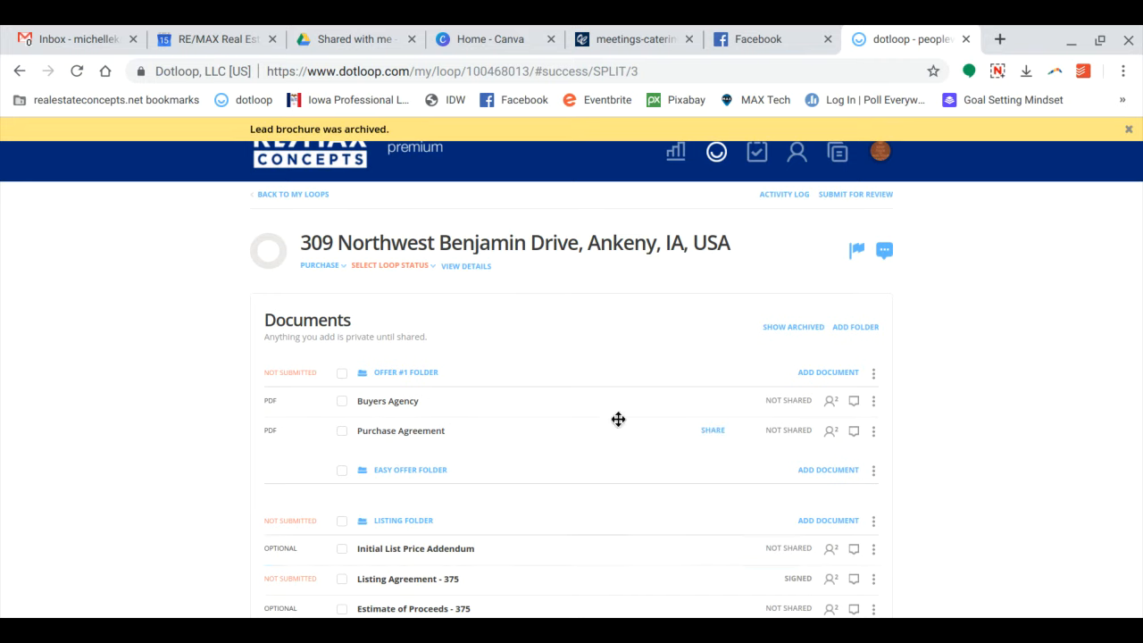
pyautogui.moveTo(430, 436); pyautogui.dragTo(423, 394)
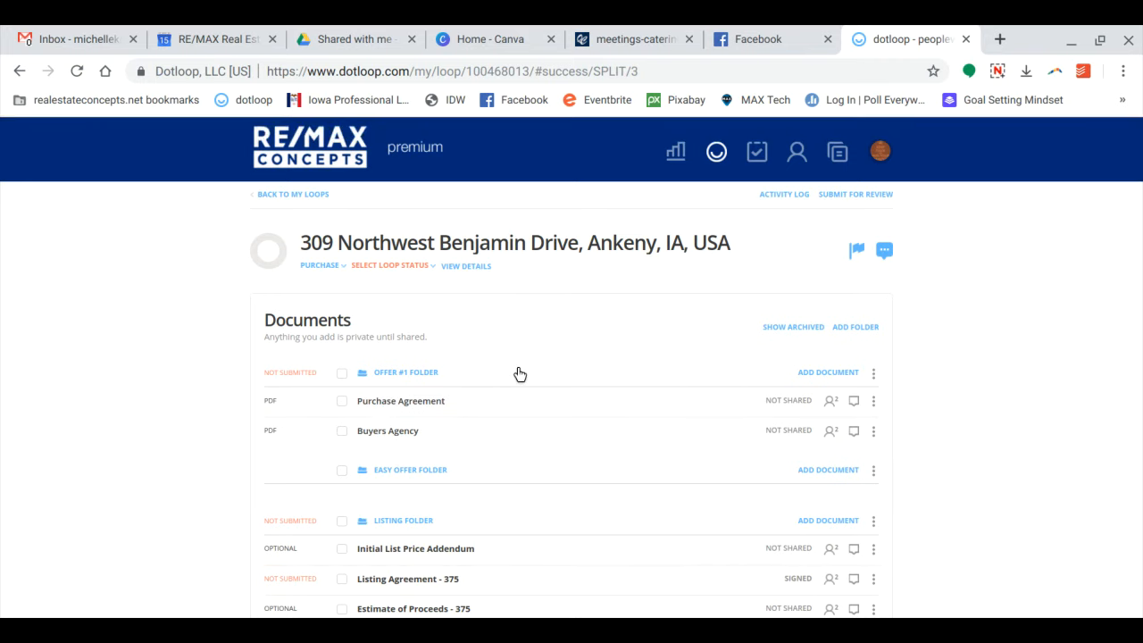